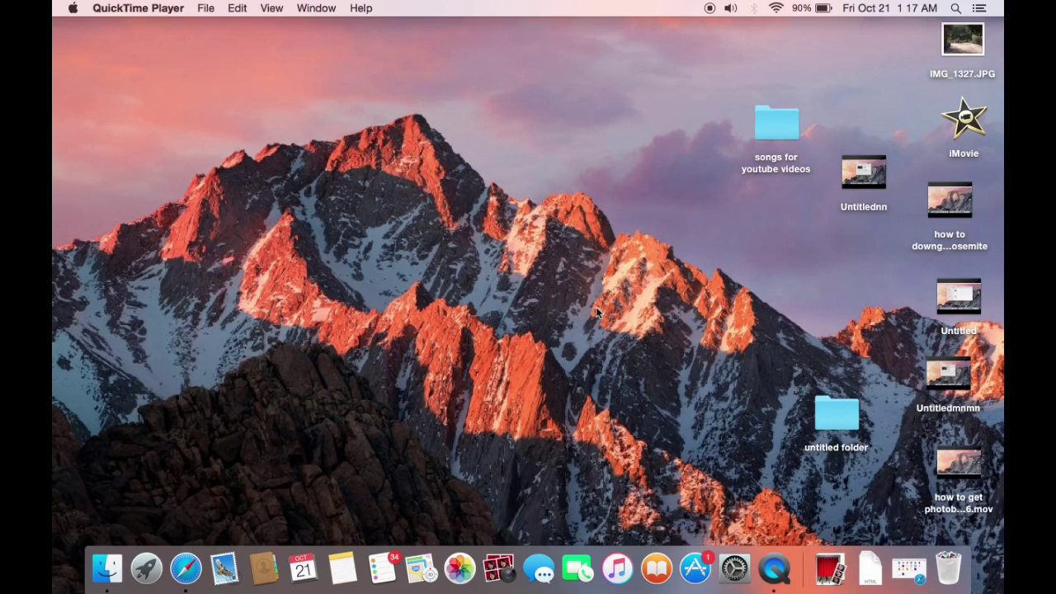
Step: Launch Safari from the Dock and bring up the toolbar's context menu
{"action": "left_click", "coordinate": [187, 569]}
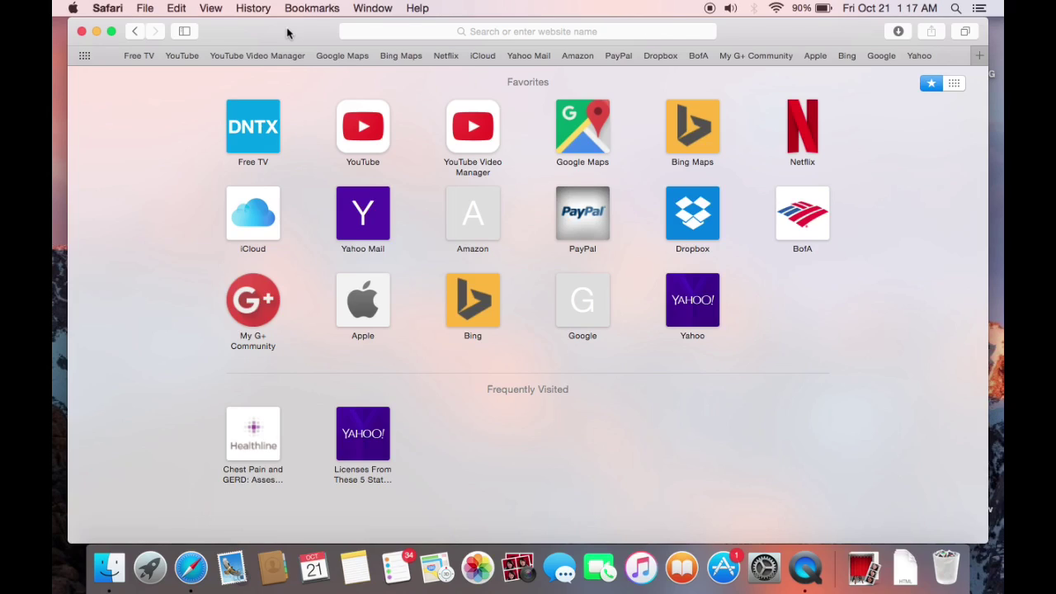
{"action": "right_click", "coordinate": [288, 33]}
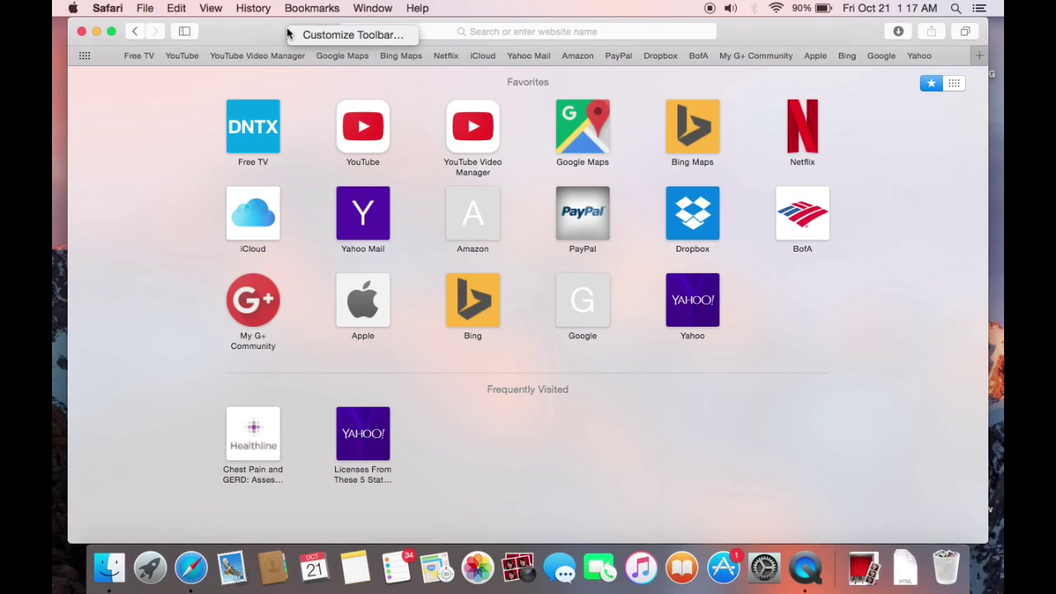
Step: Add the iCloud Tabs and AutoFill buttons to the toolbar via Customize Toolbar
{"action": "left_click", "coordinate": [350, 34]}
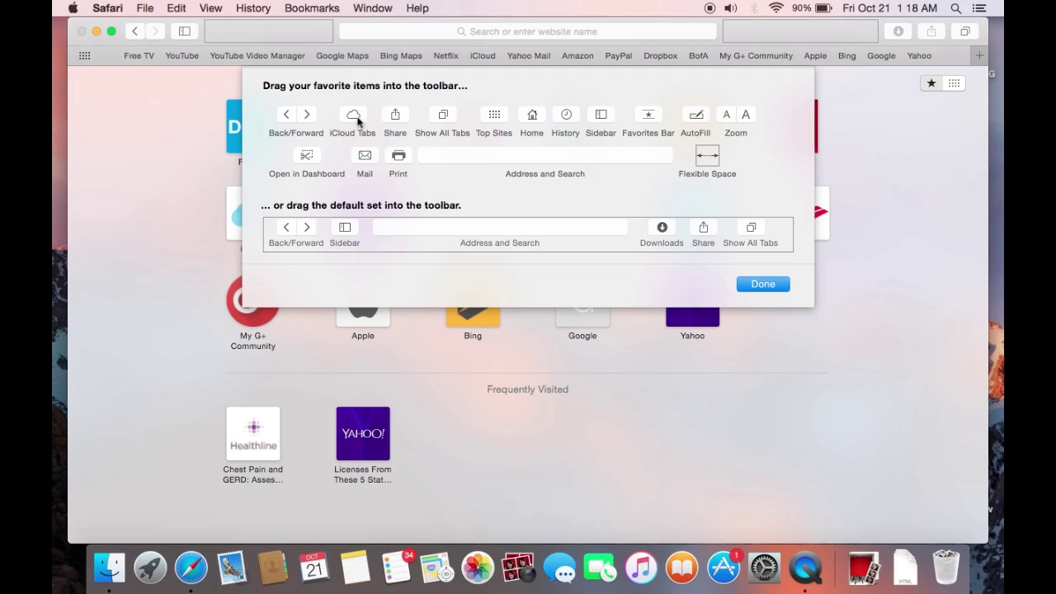
{"action": "mouse_move", "coordinate": [358, 121]}
{"action": "left_mouse_down"}
{"action": "mouse_move", "coordinate": [238, 30]}
{"action": "mouse_move", "coordinate": [217, 31]}
{"action": "left_mouse_up"}
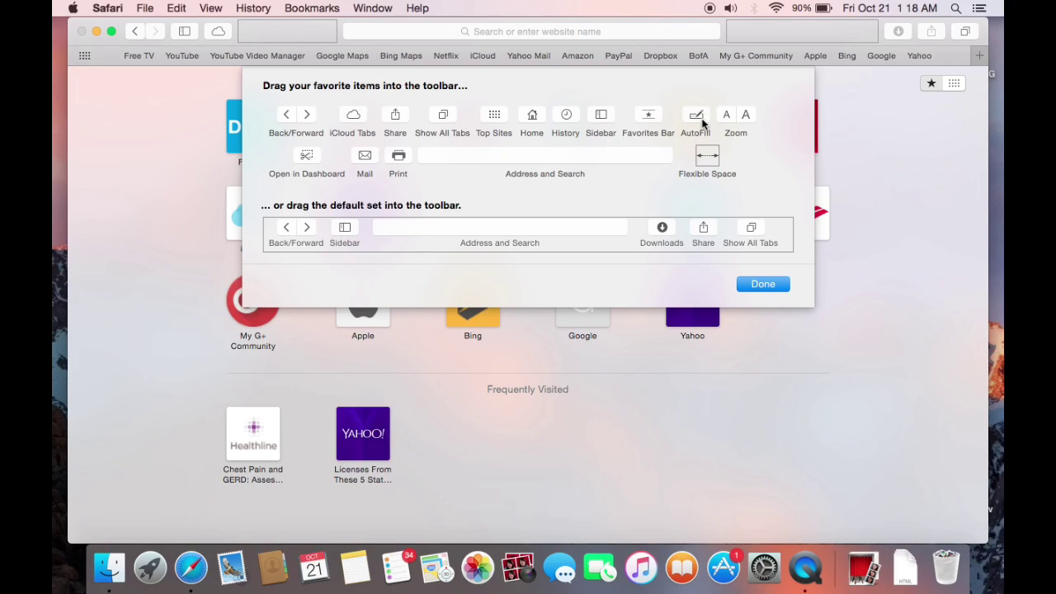
{"action": "left_click_drag", "start_coordinate": [702, 123], "coordinate": [730, 37]}
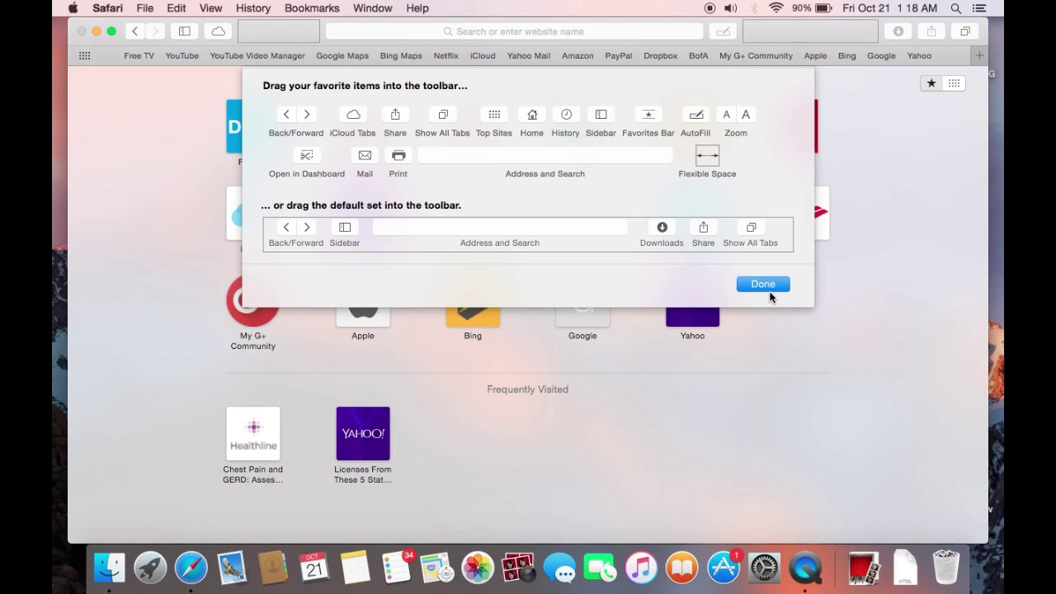
Step: Finish customizing with iCloud Tabs and AutoFill kept, and reopen the toolbar menu
{"action": "left_click", "coordinate": [768, 288]}
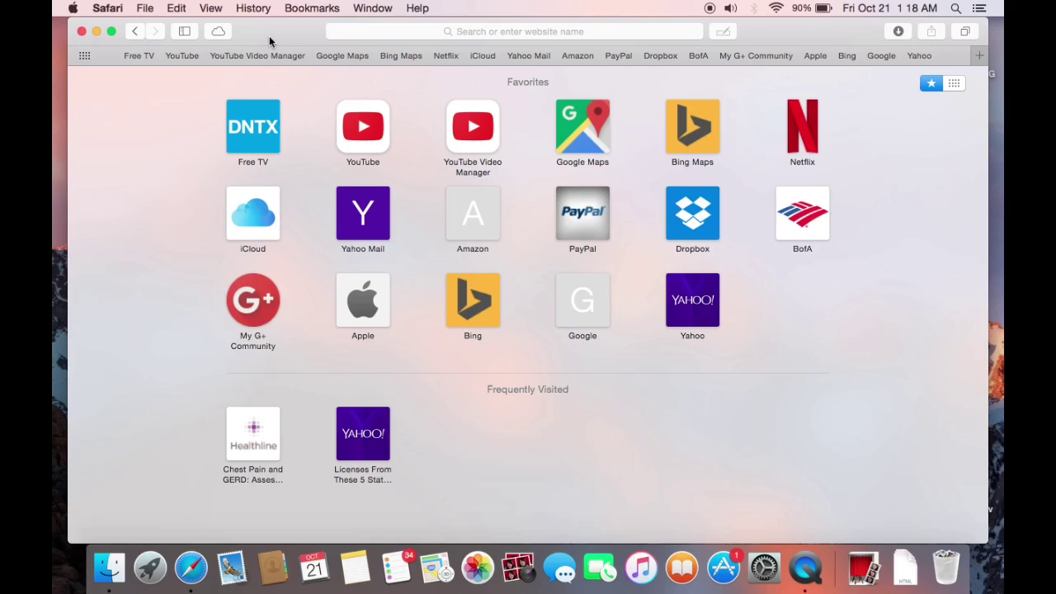
{"action": "right_click", "coordinate": [295, 38]}
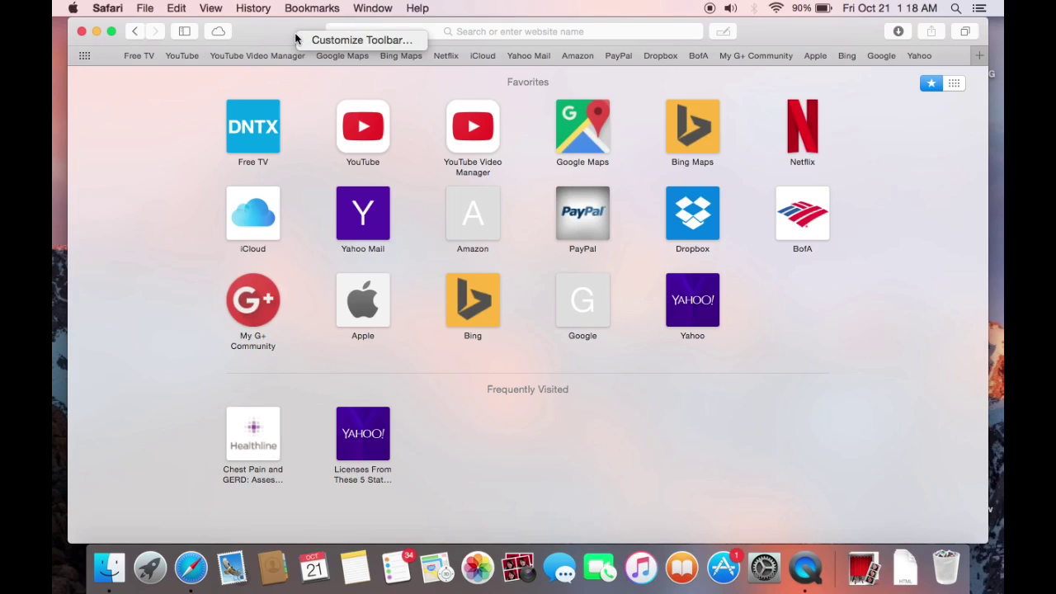
Step: Remove the iCloud Tabs and AutoFill buttons from the toolbar
{"action": "left_click", "coordinate": [322, 41]}
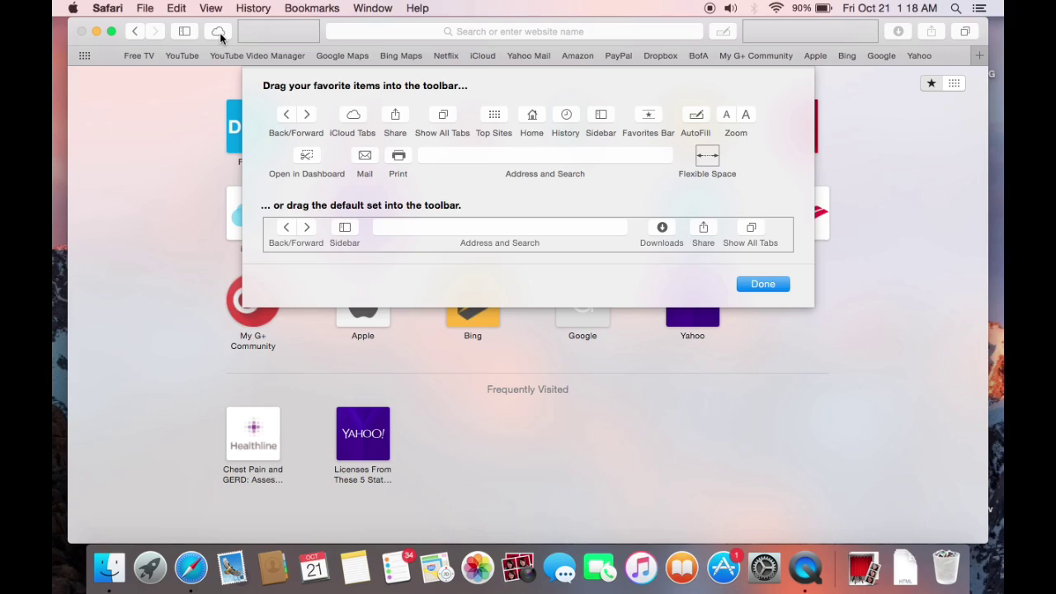
{"action": "mouse_move", "coordinate": [218, 32]}
{"action": "left_mouse_down"}
{"action": "mouse_move", "coordinate": [254, 116]}
{"action": "mouse_move", "coordinate": [353, 177]}
{"action": "left_mouse_up"}
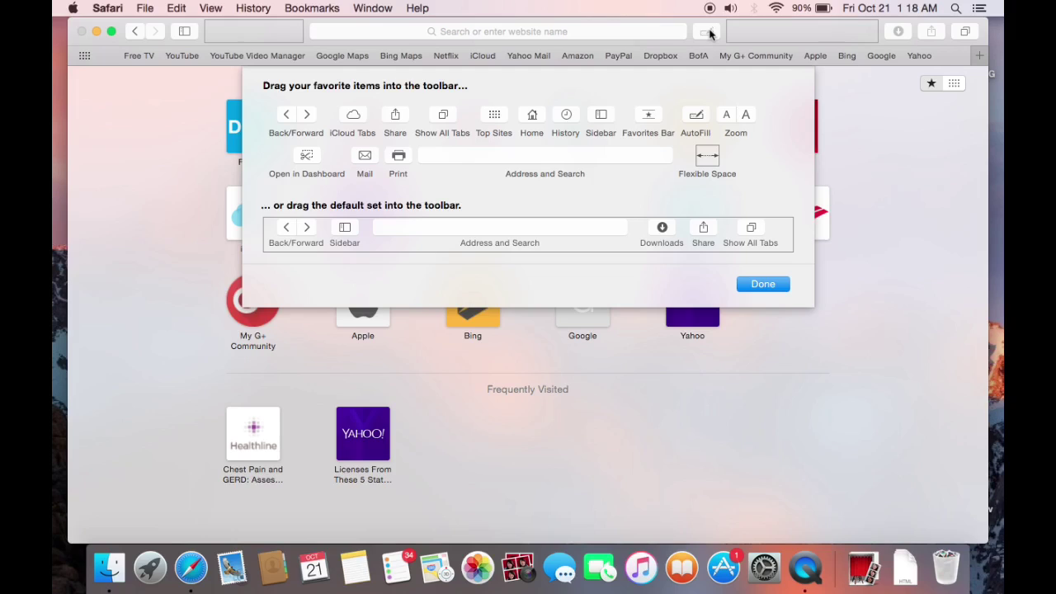
{"action": "mouse_move", "coordinate": [707, 33]}
{"action": "left_mouse_down"}
{"action": "mouse_move", "coordinate": [622, 146]}
{"action": "mouse_move", "coordinate": [623, 170]}
{"action": "left_mouse_up"}
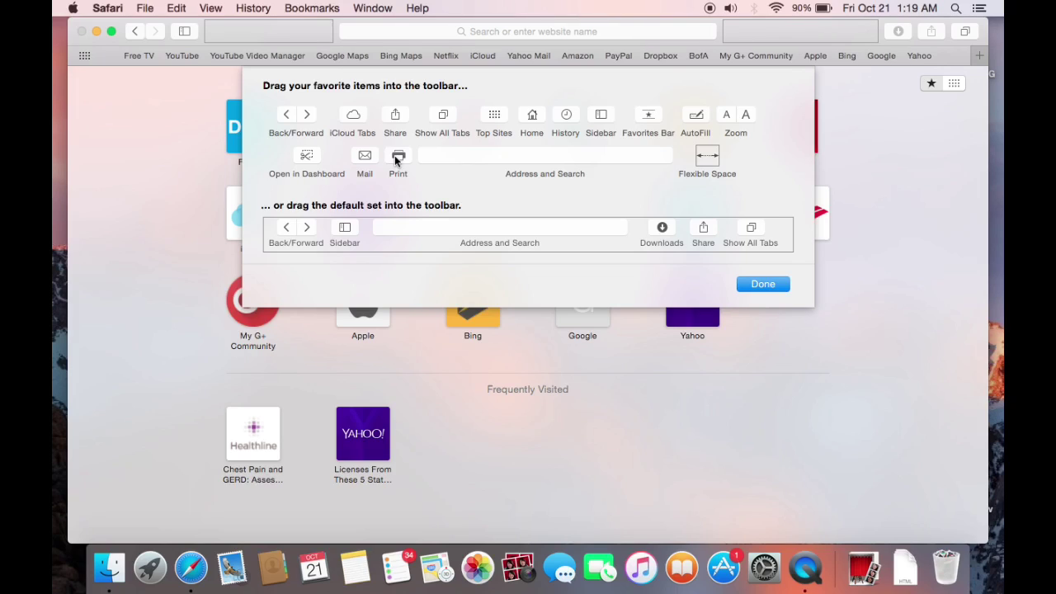
Step: Add Print and Mail buttons, then reset the toolbar to the default set
{"action": "left_click_drag", "start_coordinate": [398, 159], "coordinate": [207, 40]}
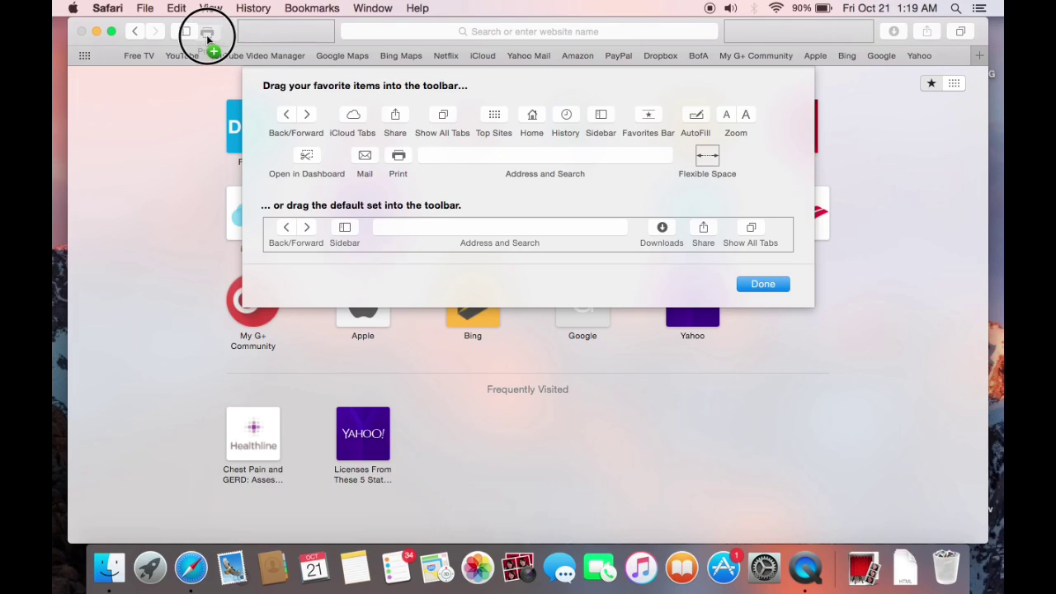
{"action": "left_click_drag", "start_coordinate": [365, 155], "coordinate": [724, 33]}
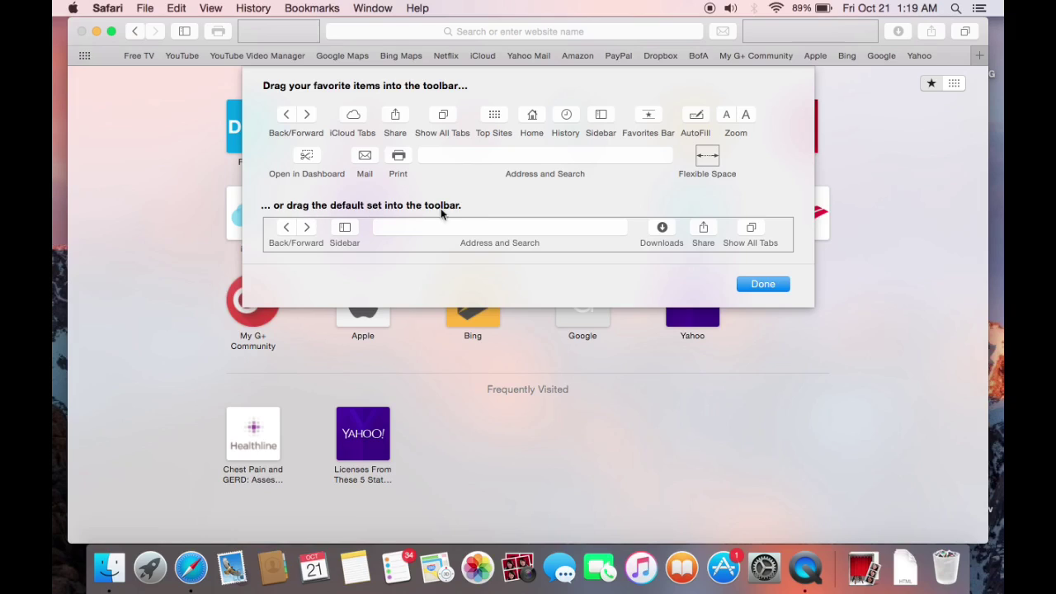
{"action": "left_click_drag", "start_coordinate": [536, 228], "coordinate": [522, 34]}
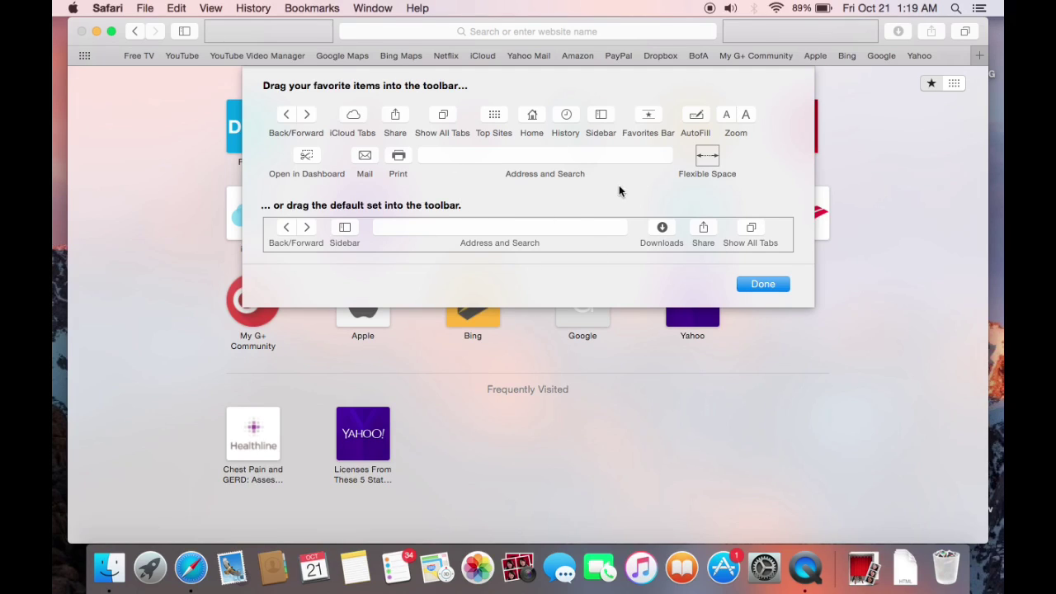
{"action": "left_click", "coordinate": [764, 285]}
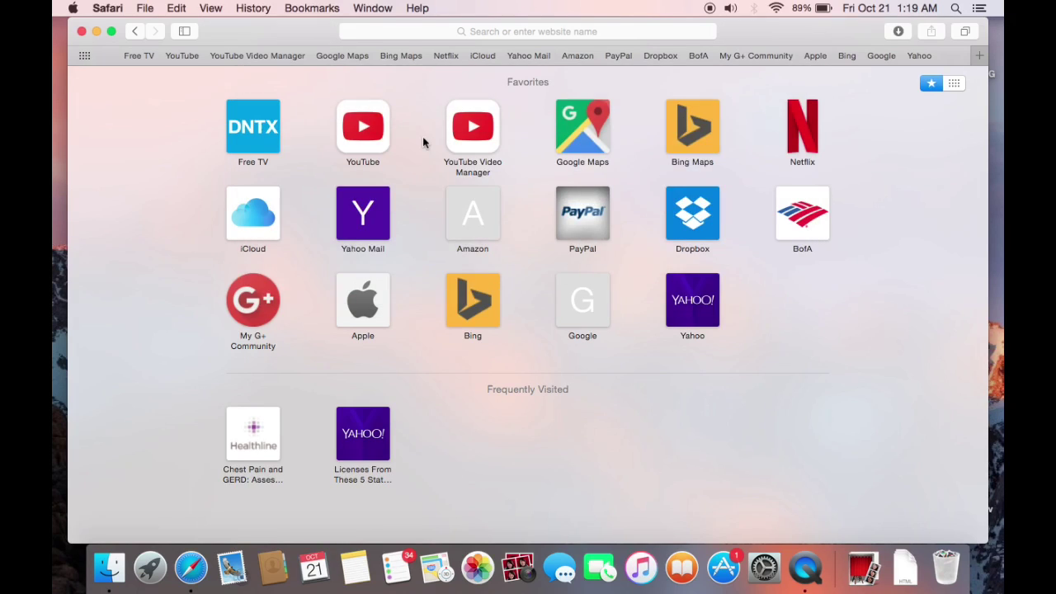